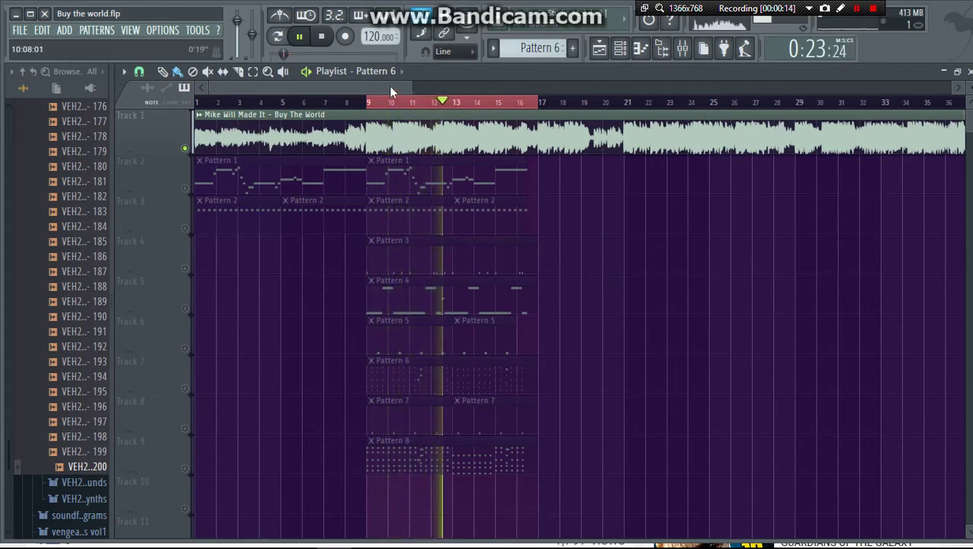
- Audition the Trap Whistle 1 melody of Pattern 1 in the piano roll with the browser collapsed
drag(408, 82, 300, 98)
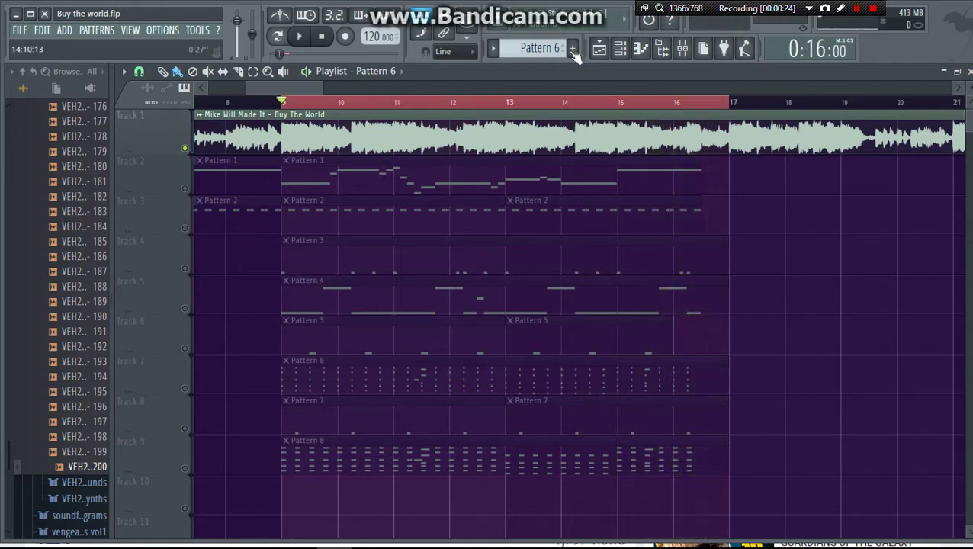
click(621, 47)
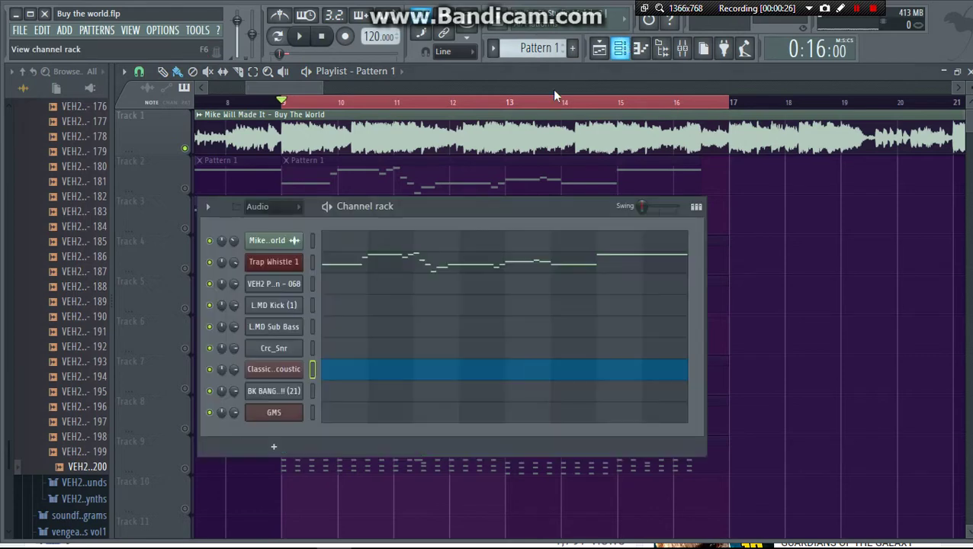
click(460, 268)
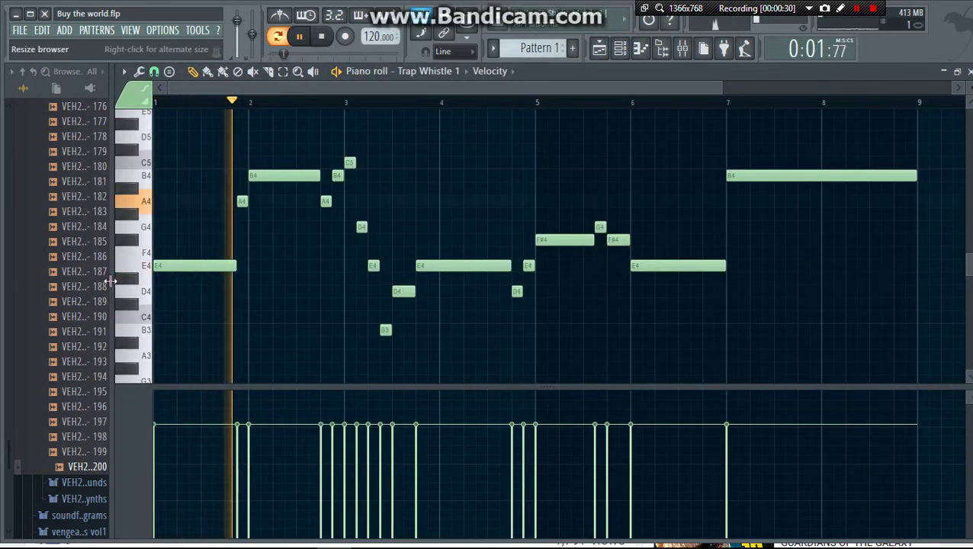
drag(2, 279, 1, 279)
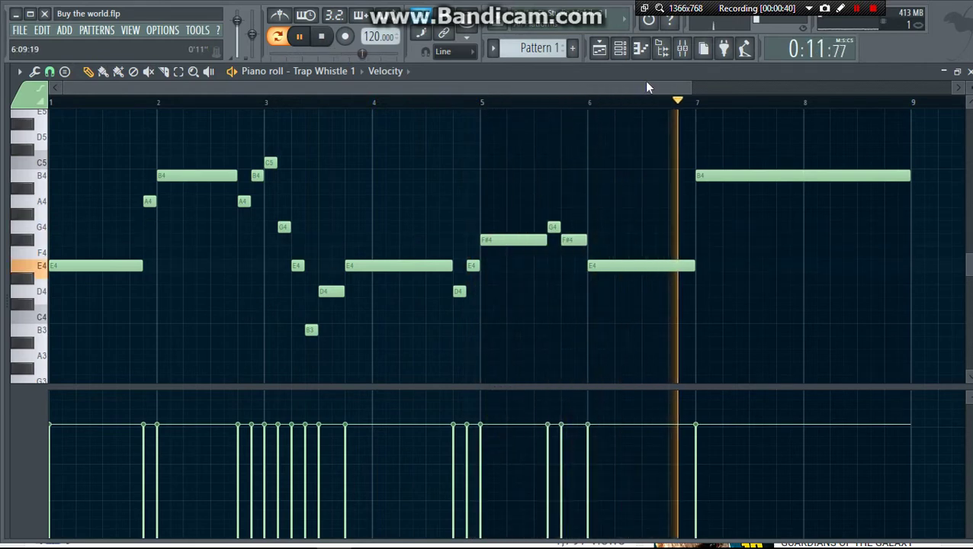
click(622, 49)
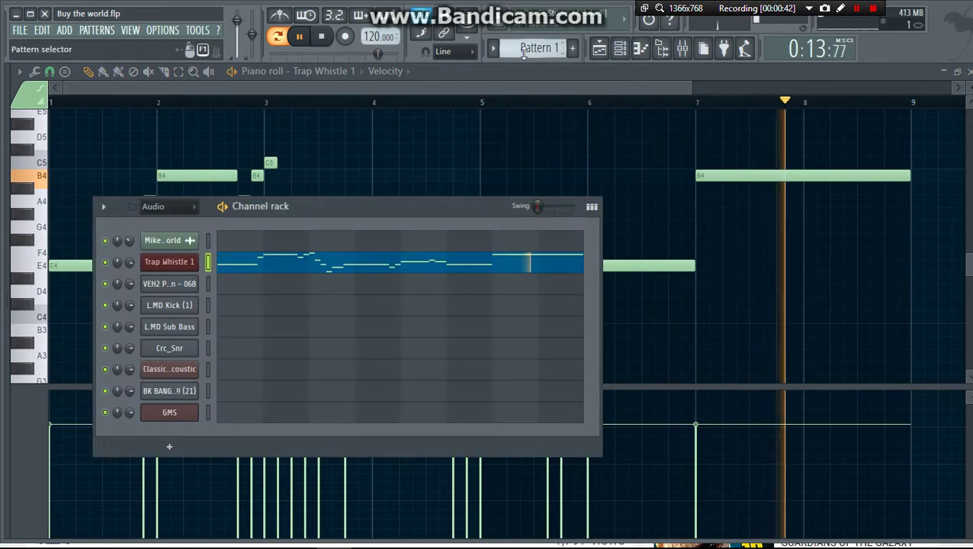
key(space)
- Switch to Pattern 2 and play its VEH2 Percussion - 068 notes in the piano roll
drag(523, 52, 524, 44)
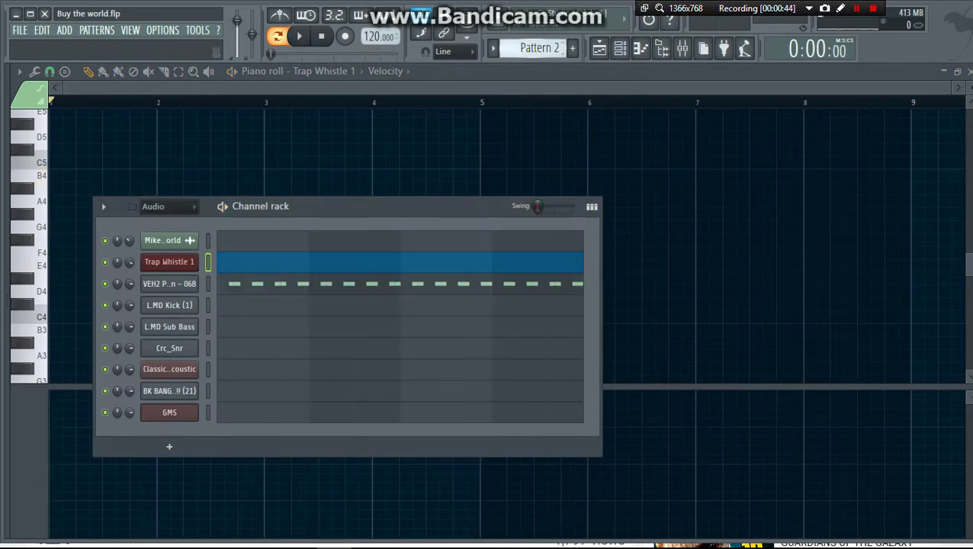
click(417, 289)
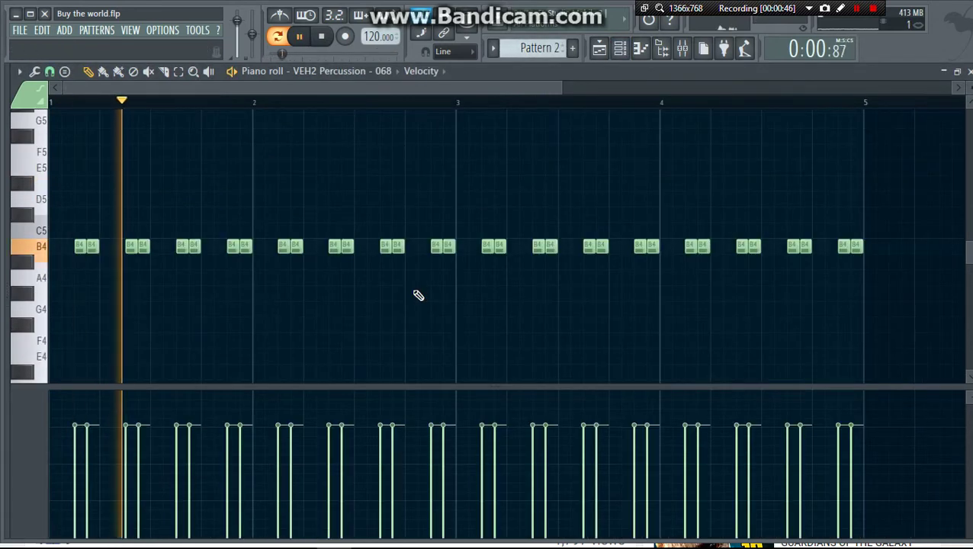
key(space)
- Select Pattern 3 and play through its L.MD Kick (1) notes in the piano roll, fitting the whole pattern in view
click(620, 49)
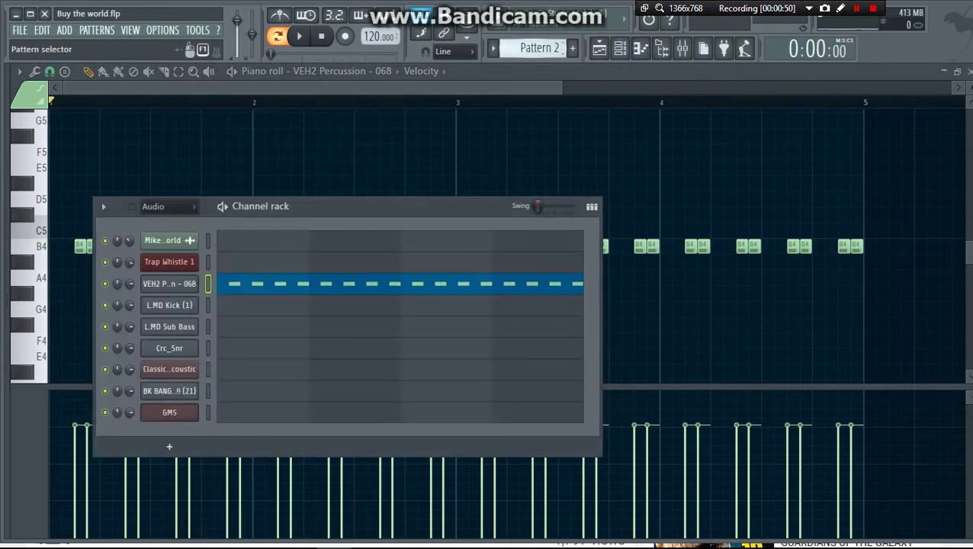
drag(539, 48, 539, 41)
click(396, 315)
key(space)
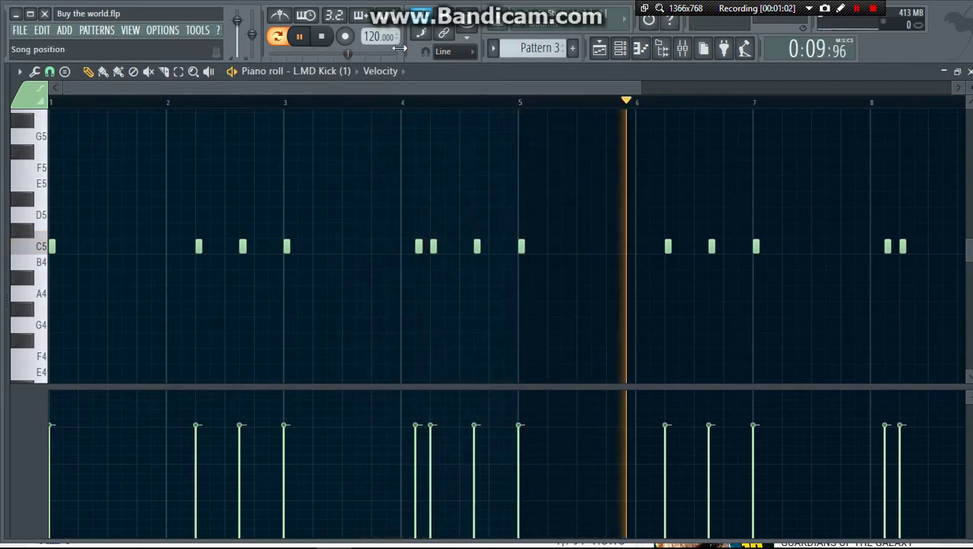
drag(658, 92, 647, 145)
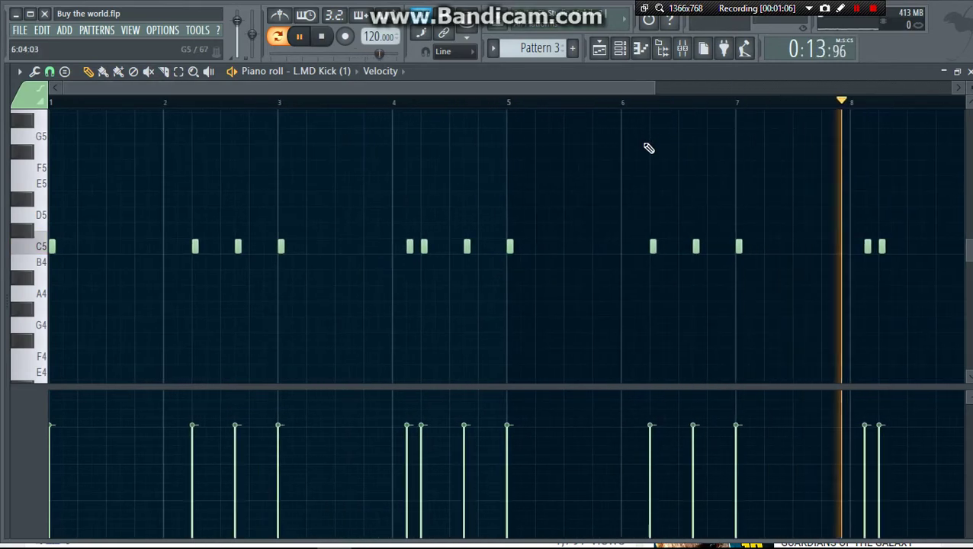
key(space)
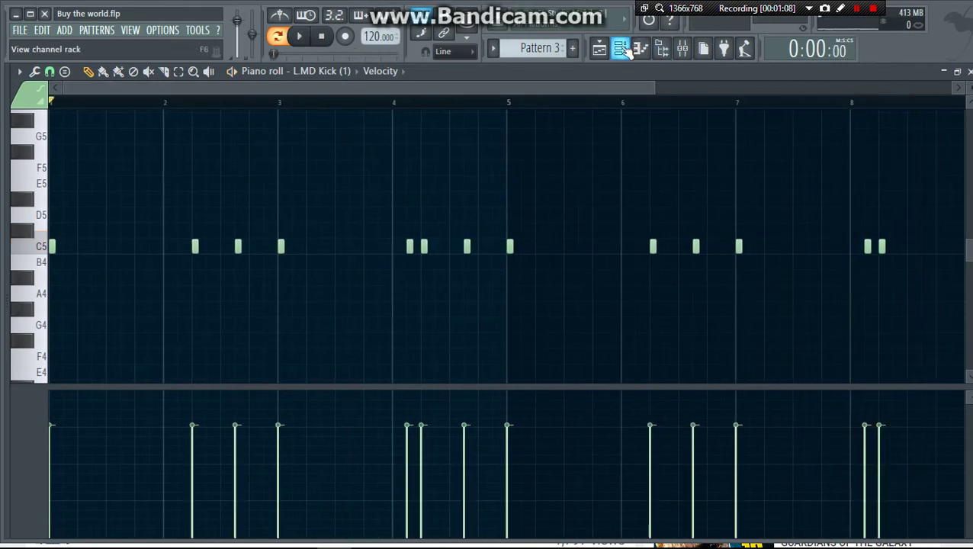
- Select Pattern 4 and audition its L.MD Sub Bass line in the piano roll
click(625, 50)
scroll(547, 52, up, 1)
click(431, 329)
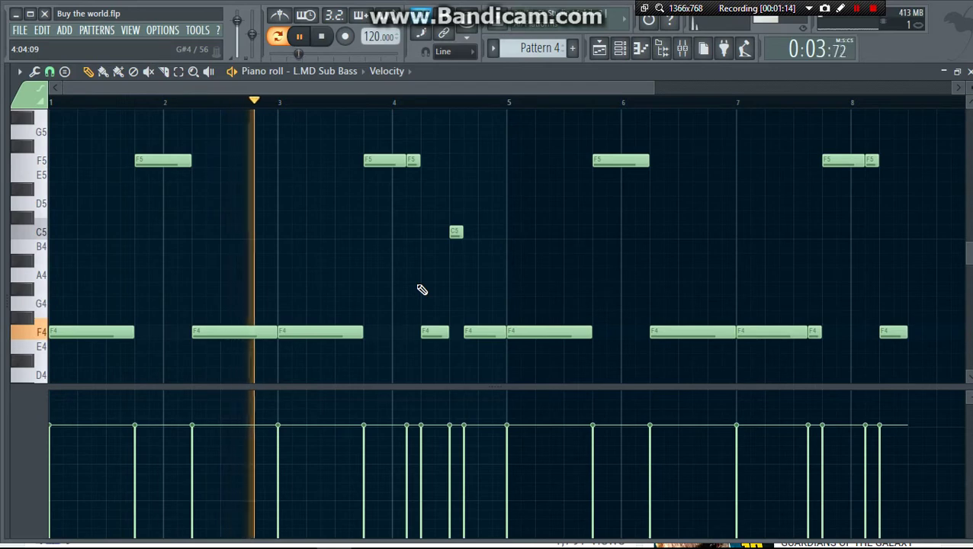
scroll(422, 290, up, 3)
scroll(420, 289, down, 3)
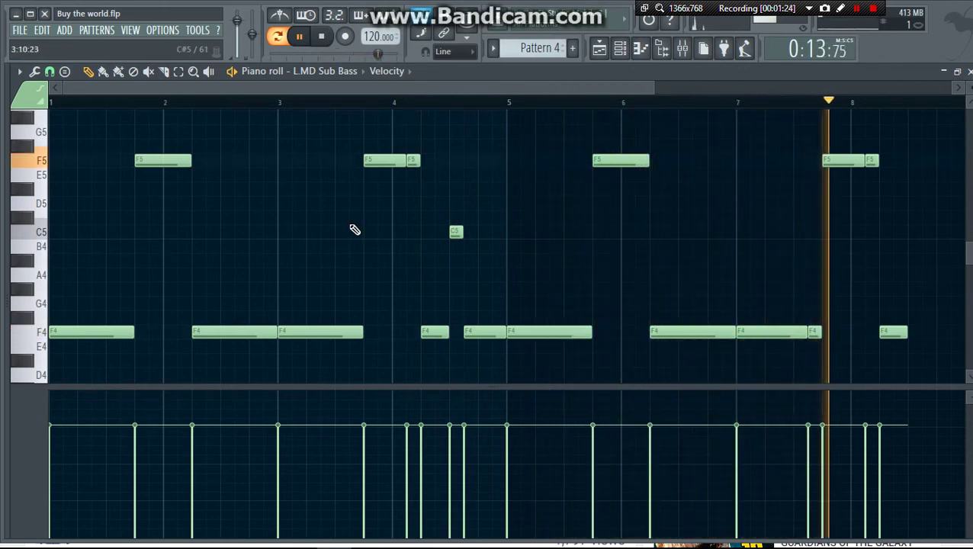
key(space)
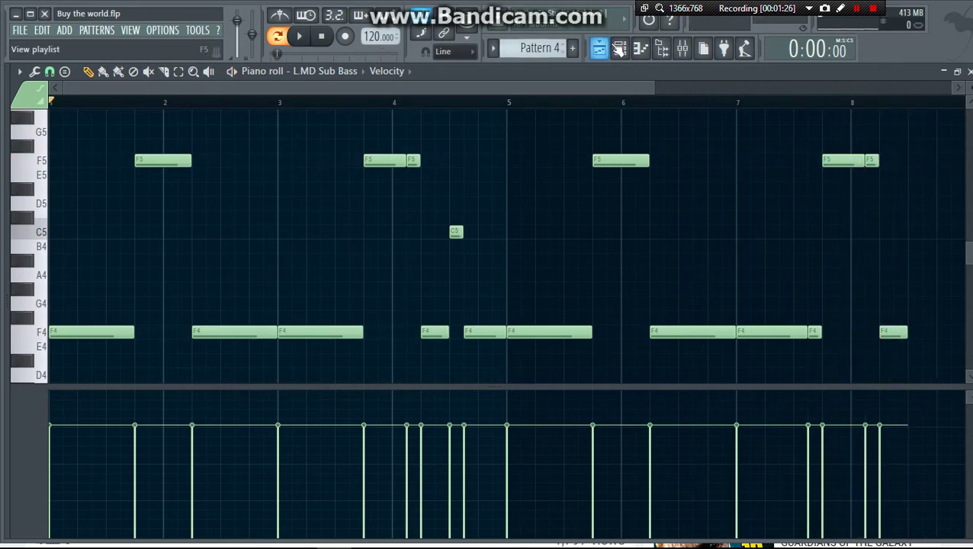
- Select Pattern 5 and listen to its Crc_Snr snare hits in the piano roll
click(618, 48)
drag(540, 48, 540, 42)
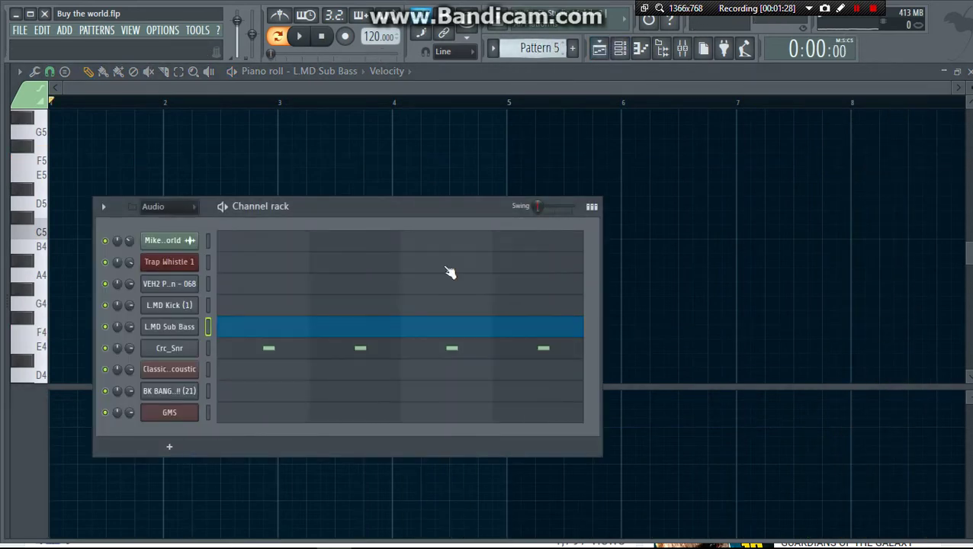
click(398, 350)
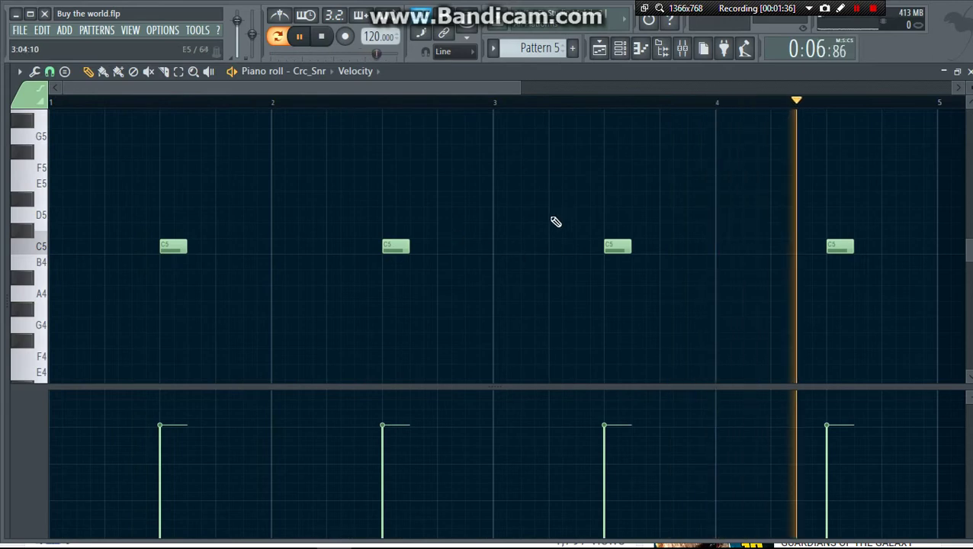
key(space)
- Select Pattern 6 and start playing its Classical Acoustic chords in the piano roll
click(619, 48)
scroll(550, 47, down, 1)
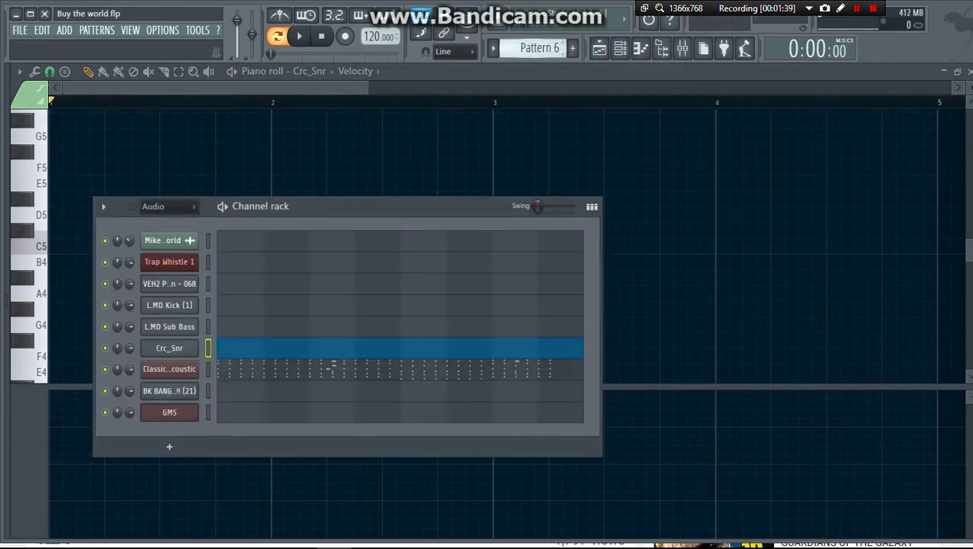
click(402, 369)
key(space)
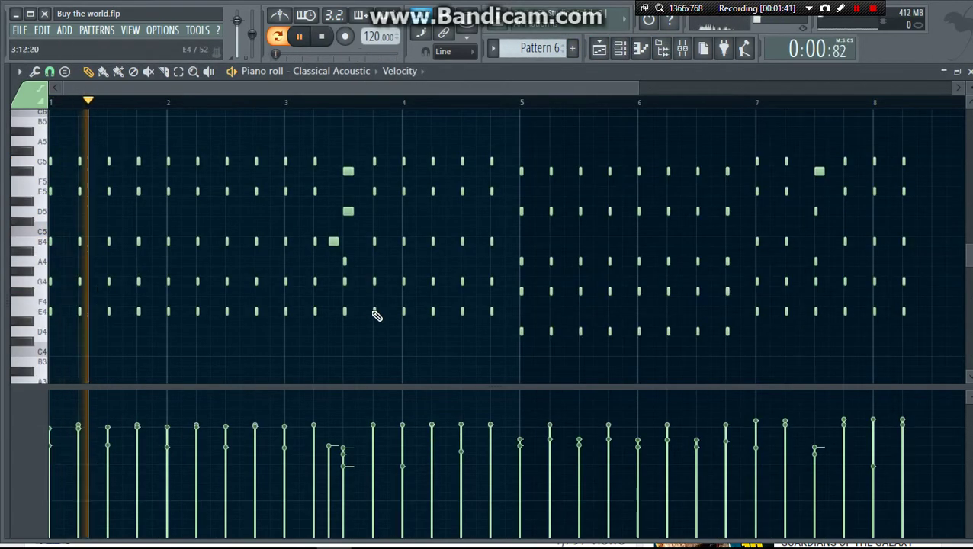
- Inspect the Hardcore effect on the Classical Acoustic mixer track, return to the piano roll, and stop playback
key(F9)
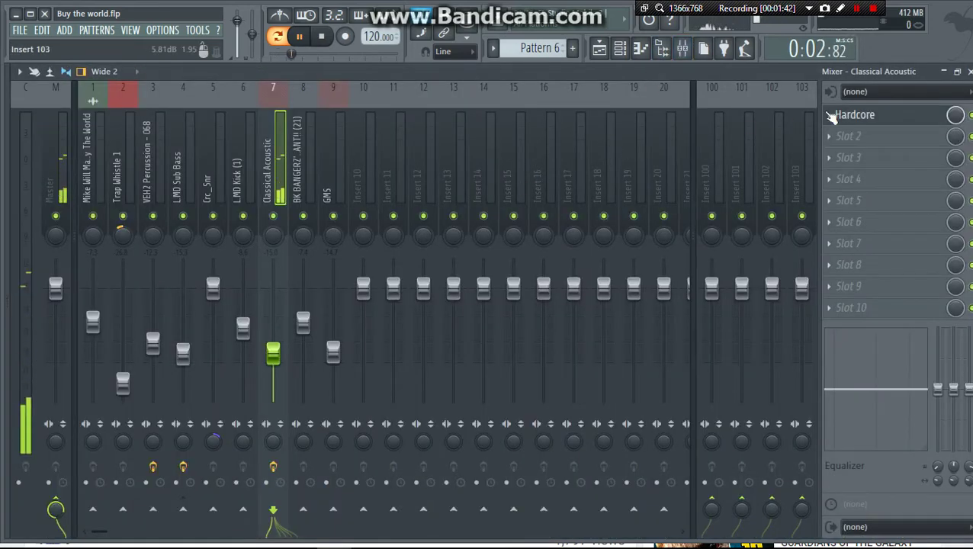
click(865, 119)
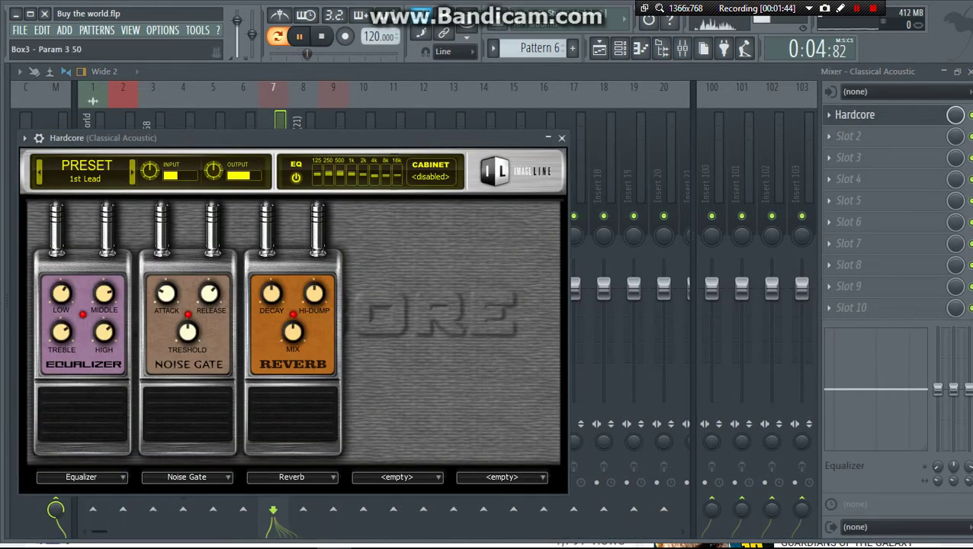
click(599, 50)
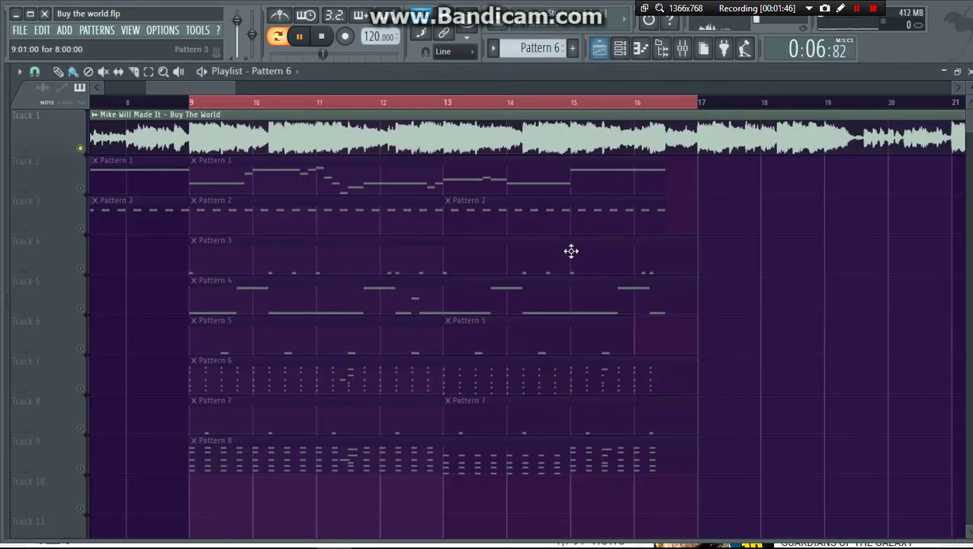
click(599, 50)
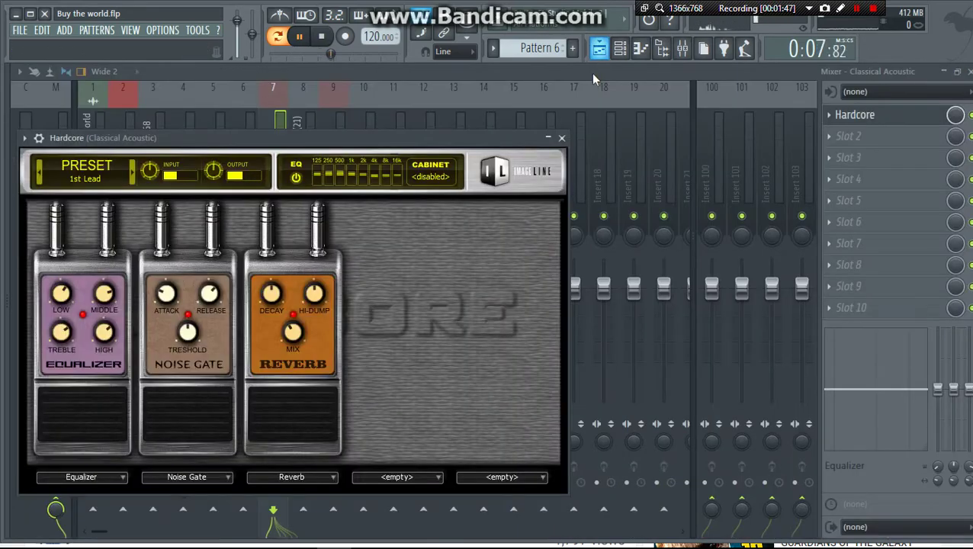
click(682, 50)
click(682, 50)
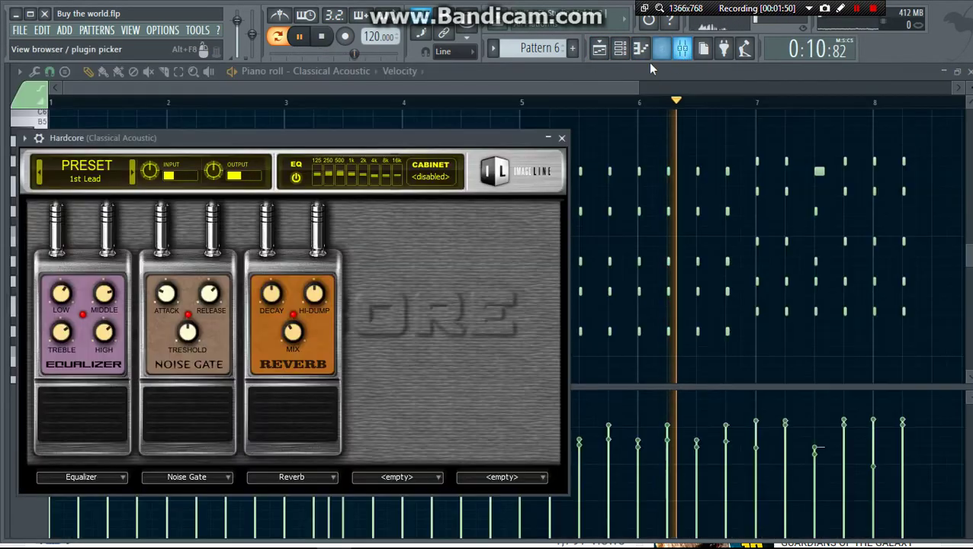
click(573, 88)
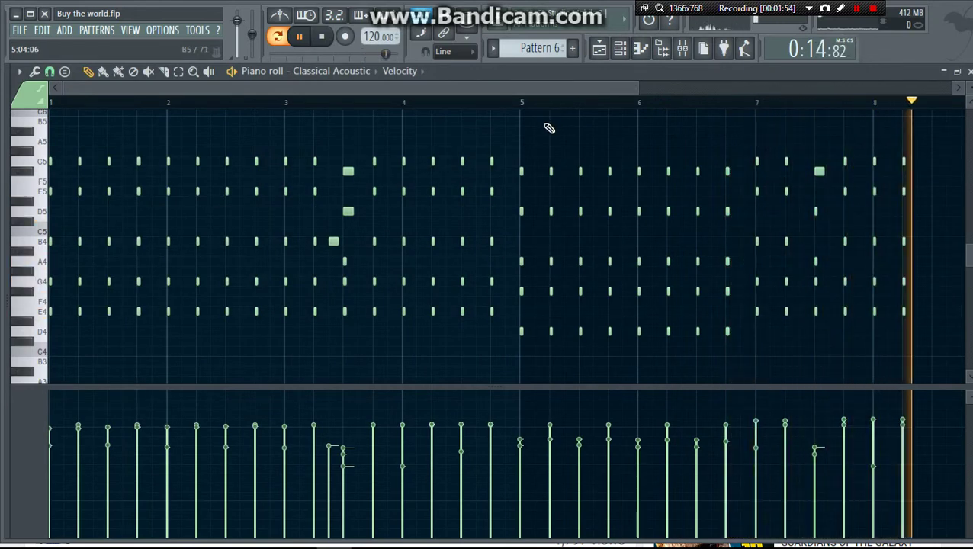
key(space)
- Select Pattern 7 and audition its BK BANGERZ' CHANT!! (21) notes in the piano roll
drag(537, 48, 536, 41)
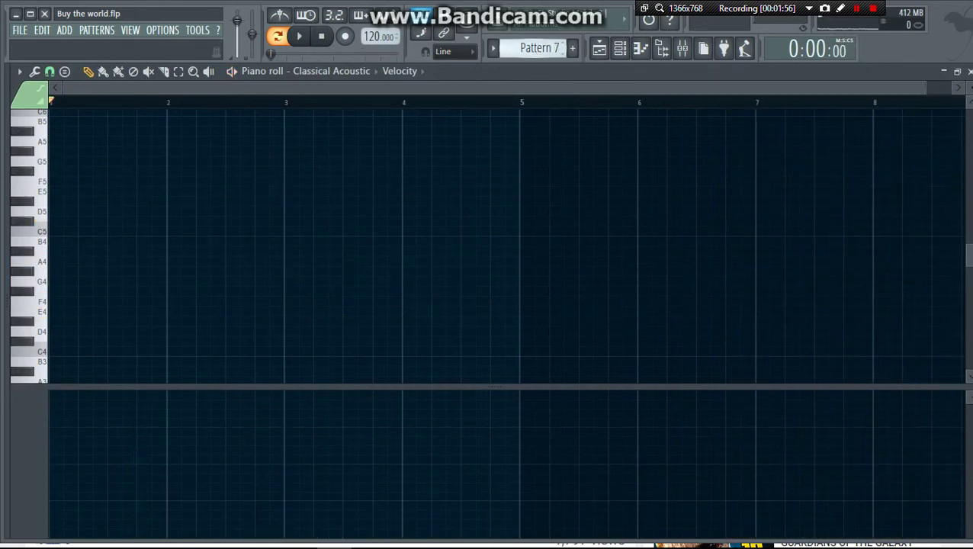
click(619, 51)
click(470, 397)
key(space)
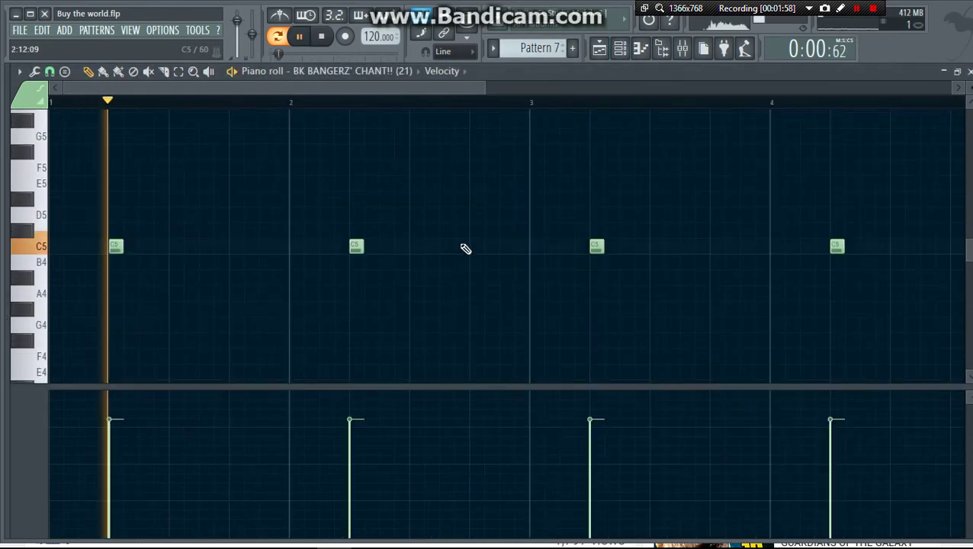
key(space)
- Select Pattern 8 and play its GMS chords in the piano roll, moving the channel rack clear of the notes
click(620, 49)
scroll(551, 49, up, 1)
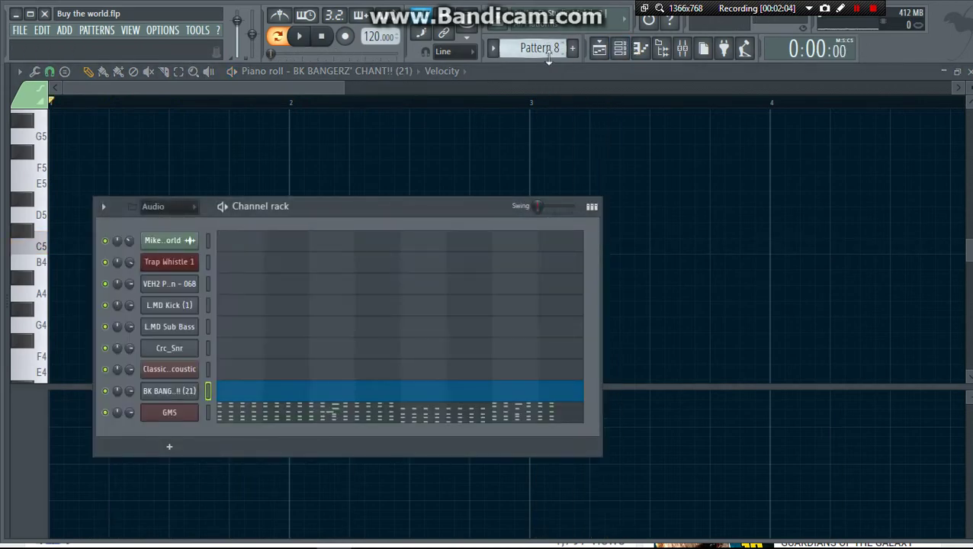
click(433, 414)
key(space)
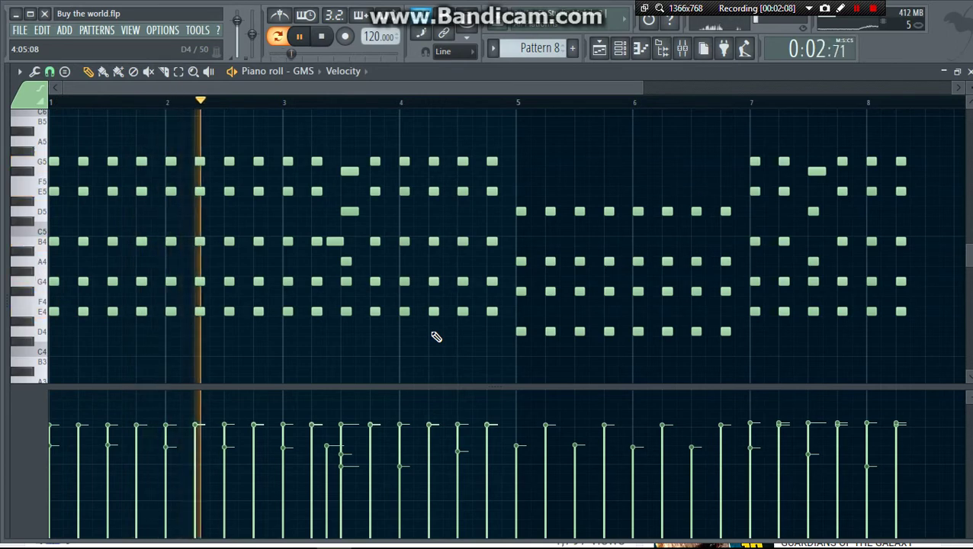
click(620, 49)
drag(340, 228, 511, 407)
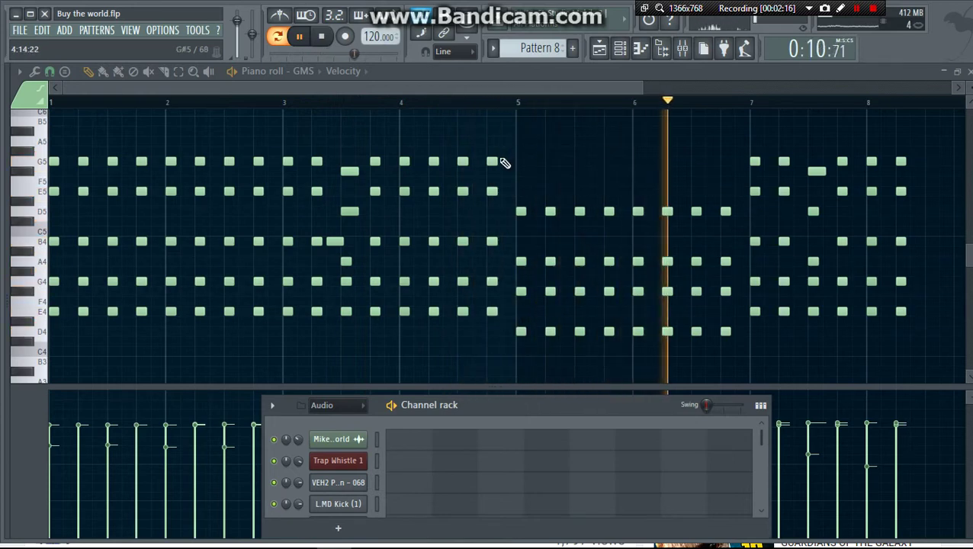
- Add an F#5 note above each of the eight GMS chords in bars 5 and 6 of Pattern 8
click(521, 171)
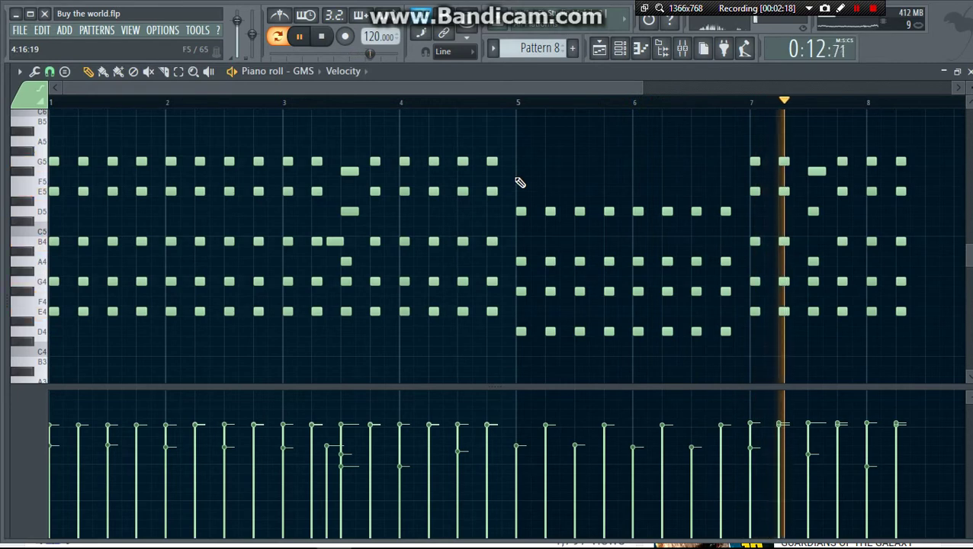
click(550, 171)
click(572, 171)
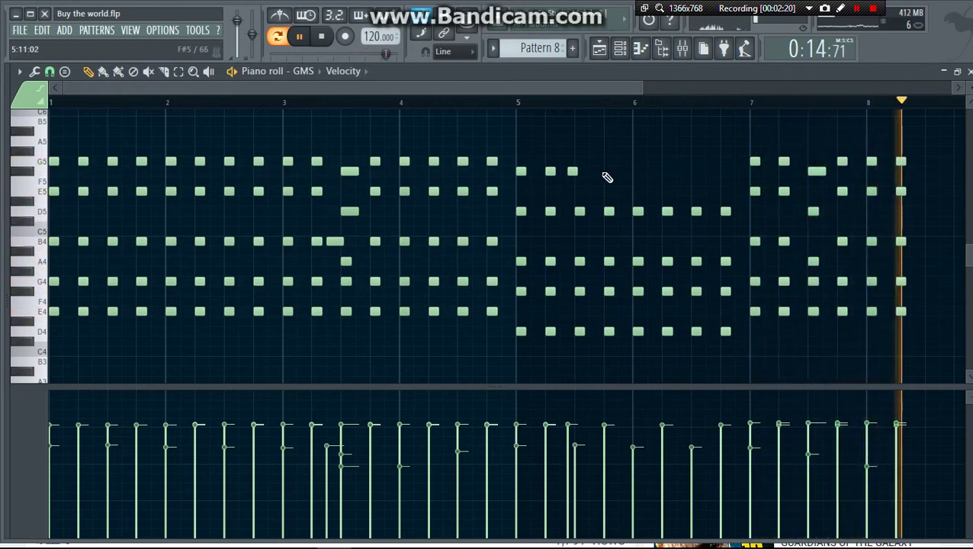
click(608, 171)
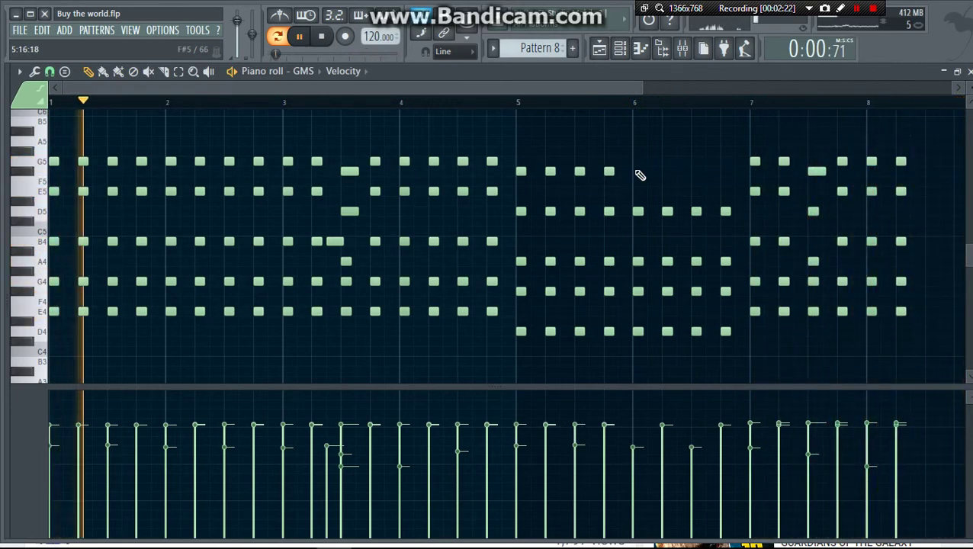
click(638, 170)
click(664, 170)
click(696, 171)
click(724, 170)
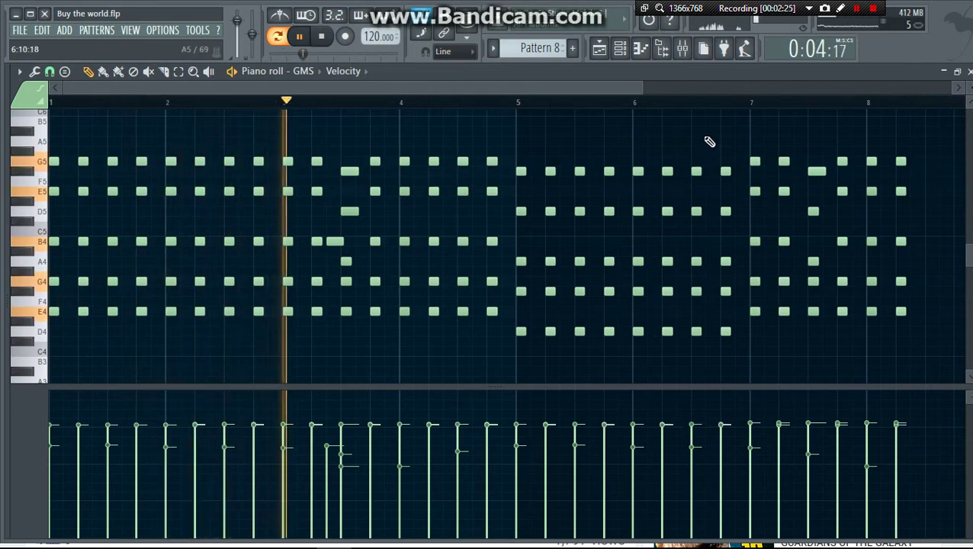
- Bring up the channel rack, move it above the velocity area, and open the GMS synthesizer's settings
click(621, 50)
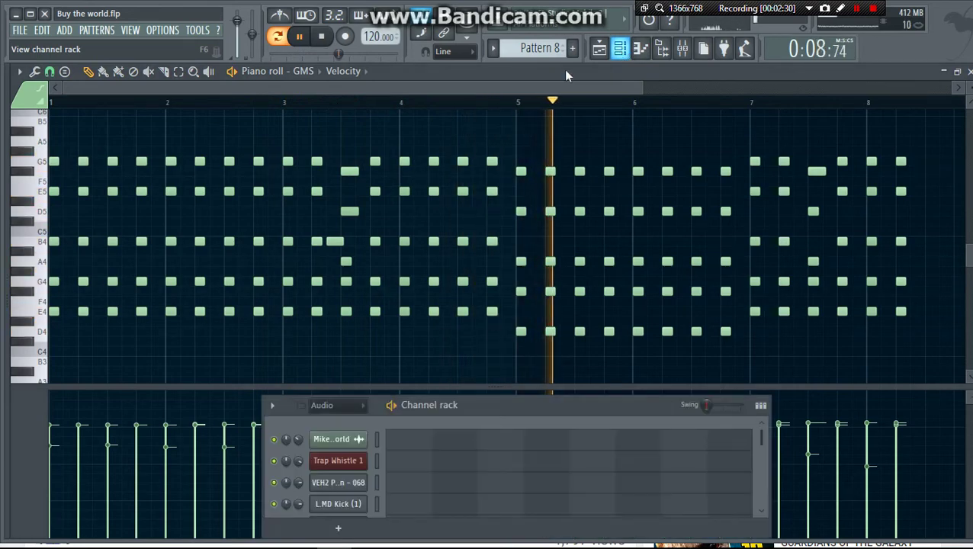
drag(498, 402, 454, 94)
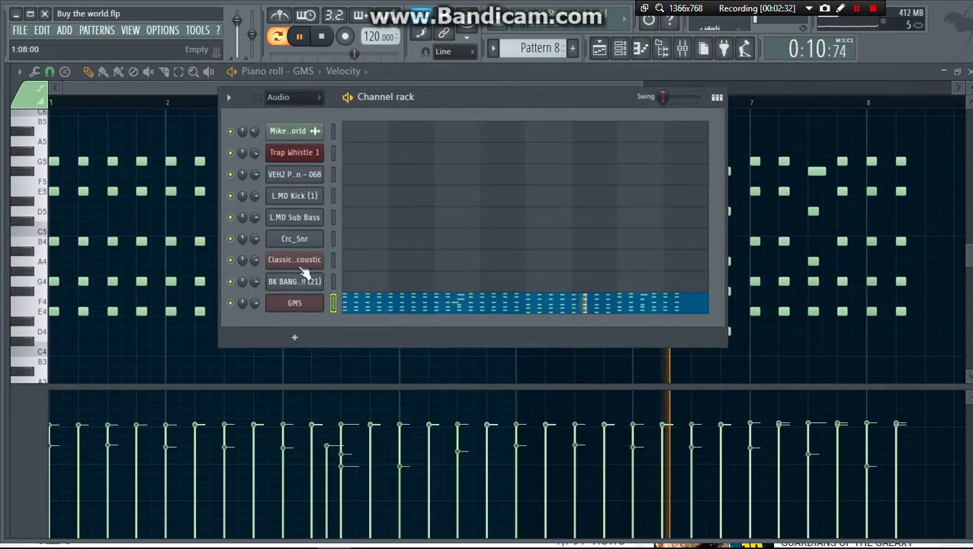
click(294, 308)
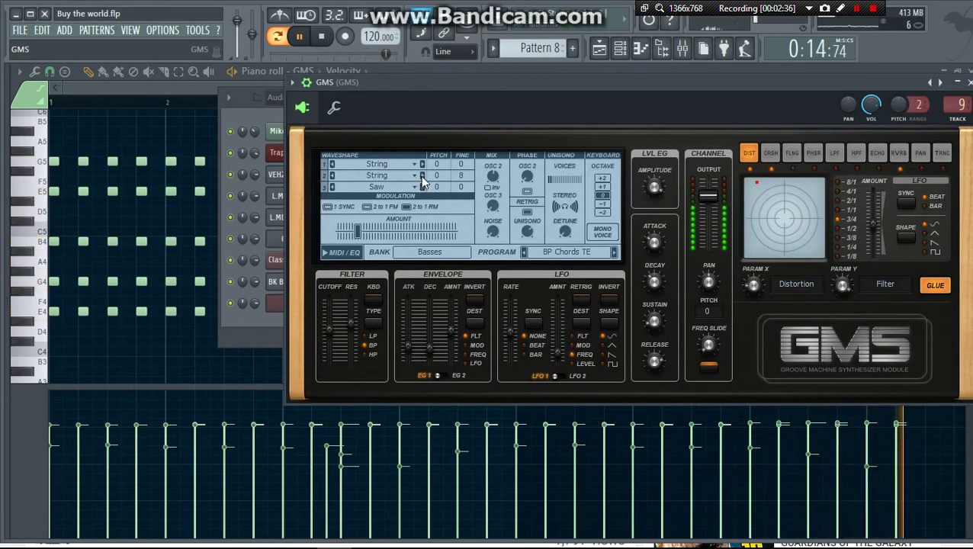
- Browse GMS oscillator 1's waveshapes, keep String, and try the Crush effect with its X/Y point moved to the pad's upper-right area
click(397, 164)
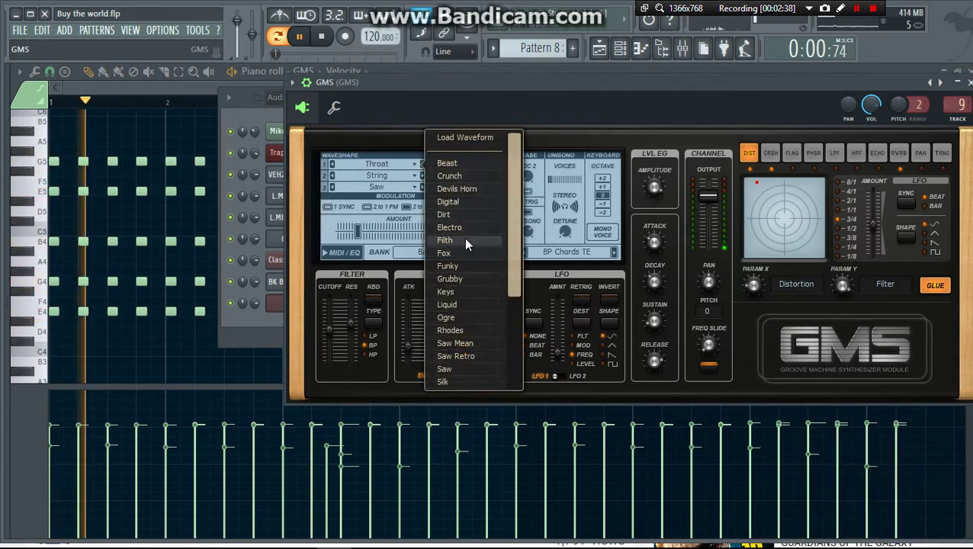
click(330, 160)
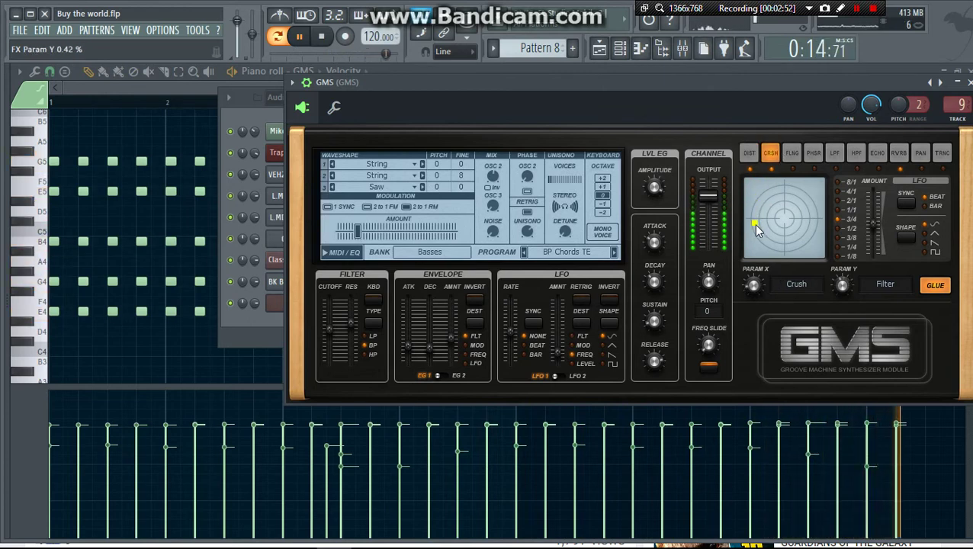
drag(753, 237, 811, 208)
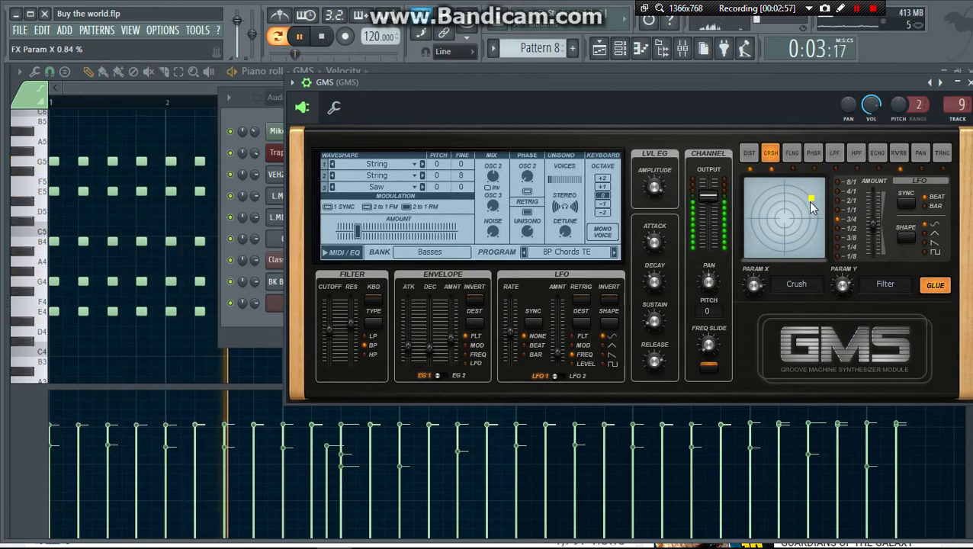
- Review the playlist arrangement and the mixer's track levels, and play the song with only Track 1 active
click(600, 56)
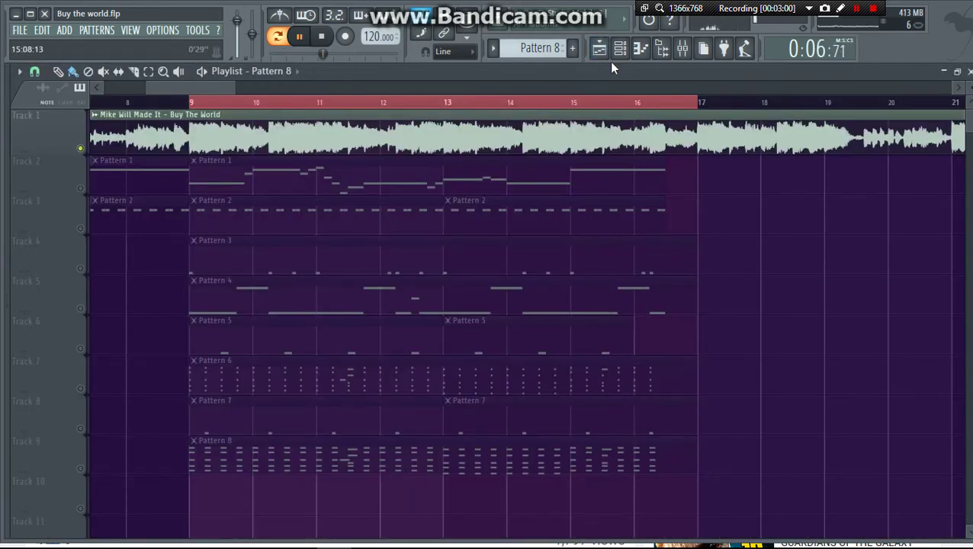
click(620, 48)
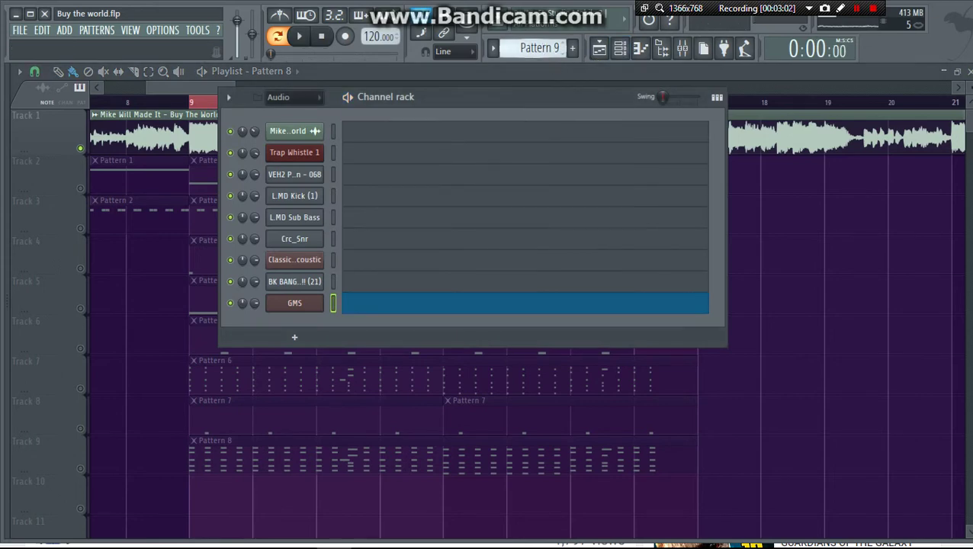
right_click(774, 227)
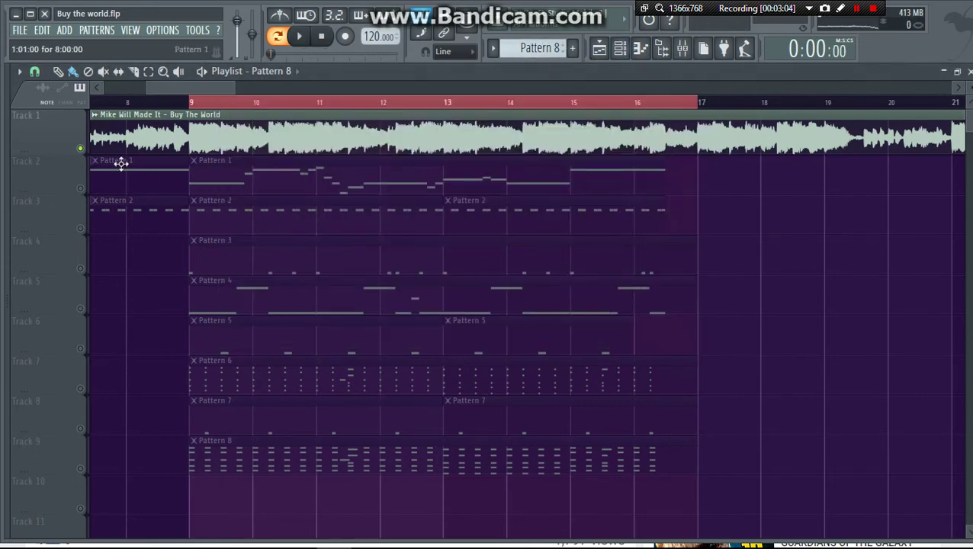
click(683, 49)
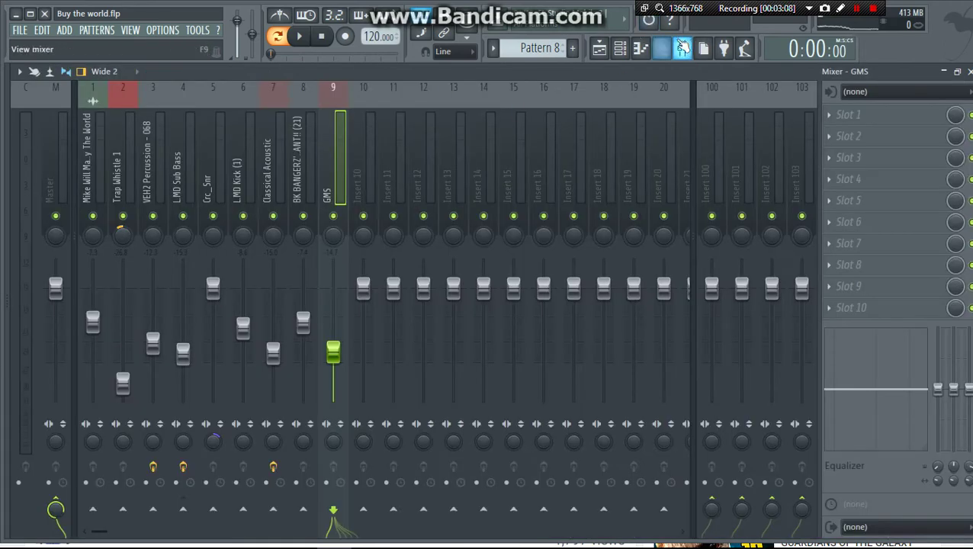
click(682, 49)
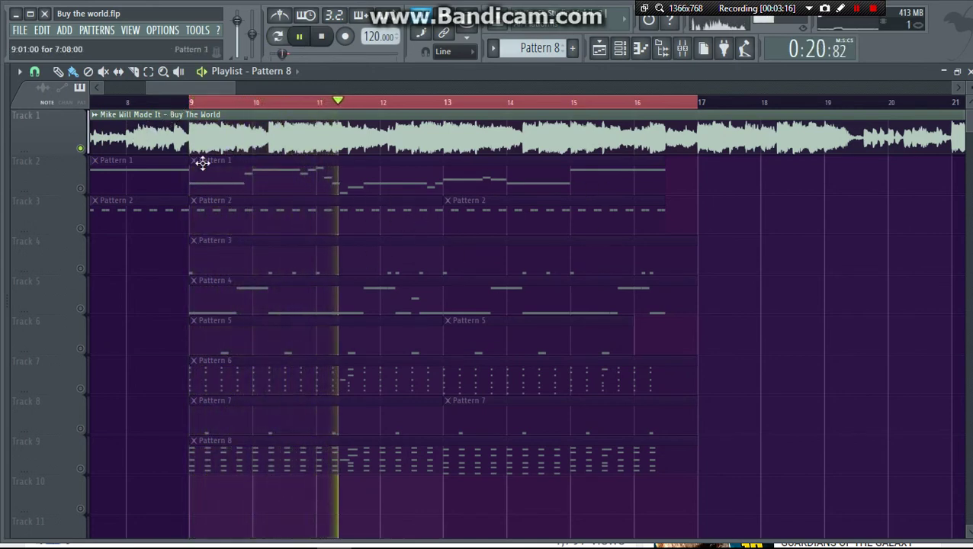
- Enable all pattern tracks, mute Track 1 in the playlist, and lower the Classical Acoustic mixer track's volume
right_click(81, 148)
click(81, 148)
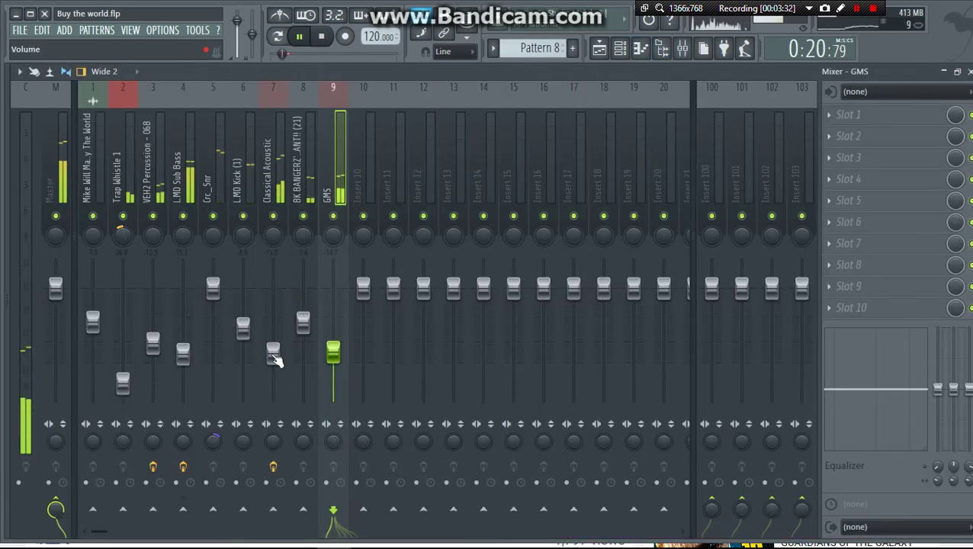
drag(273, 355, 273, 364)
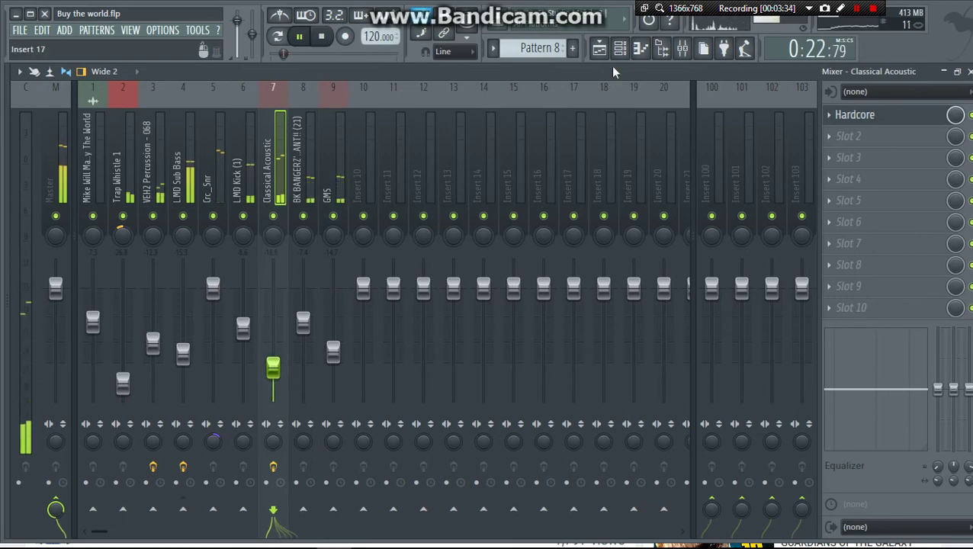
click(600, 49)
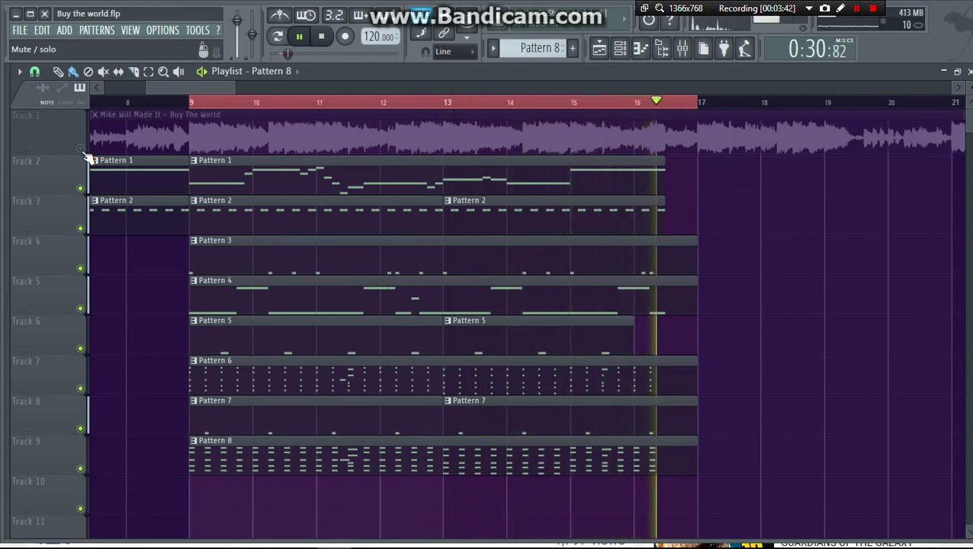
- Unmute playlist Track 1, lower the original song's volume on mixer track 1, and return to the playlist
click(82, 150)
click(700, 48)
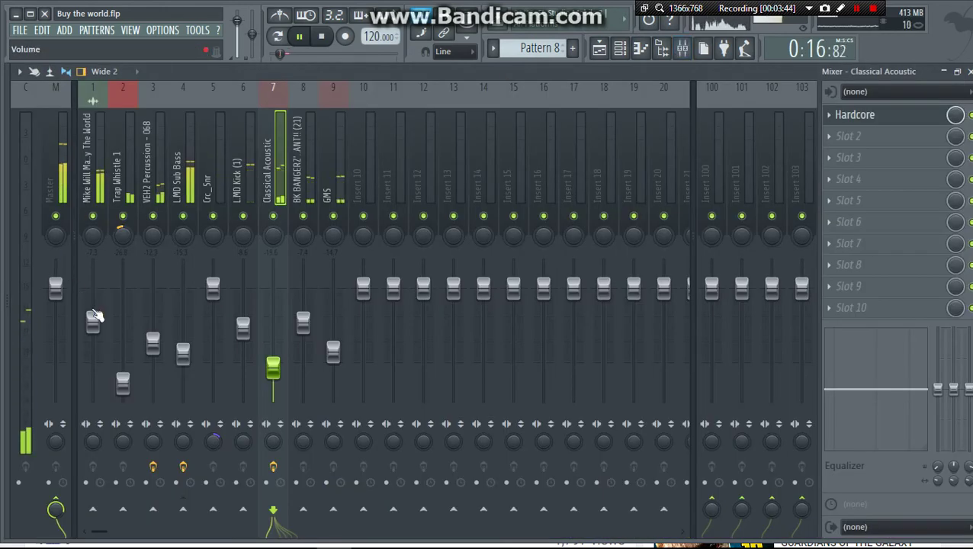
drag(94, 315, 93, 343)
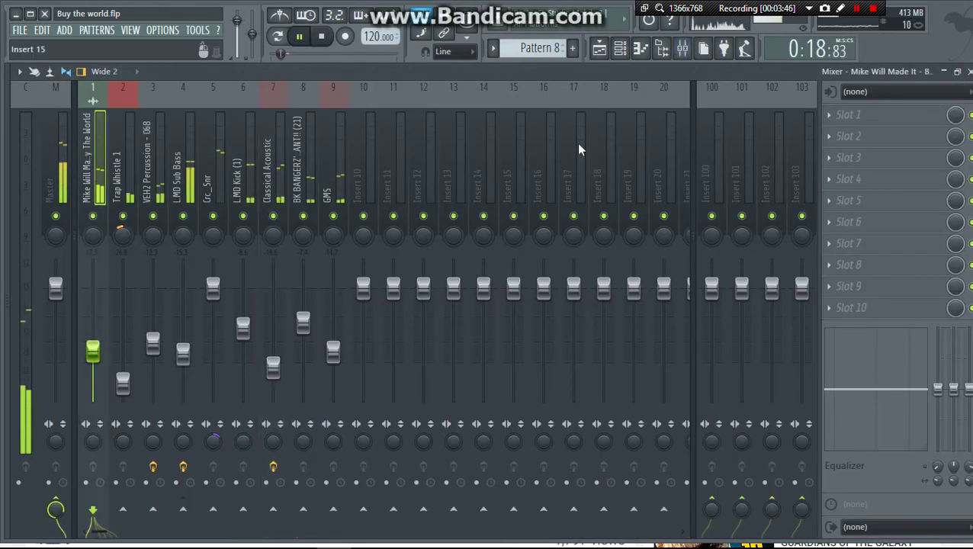
click(601, 49)
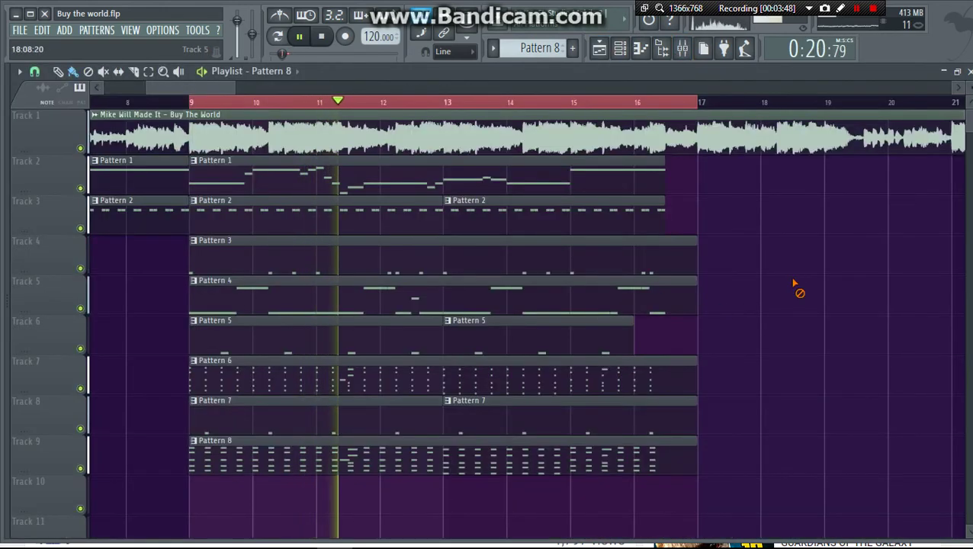